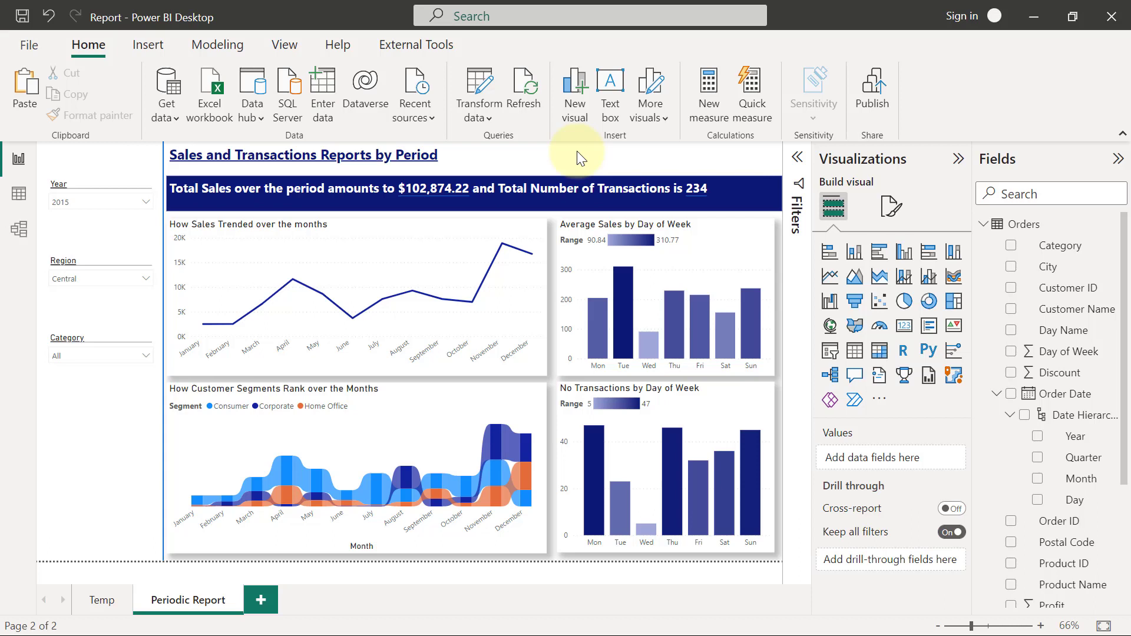
Duplicate the Temp page and rename the copy 'Locations Report'.
click(99, 600)
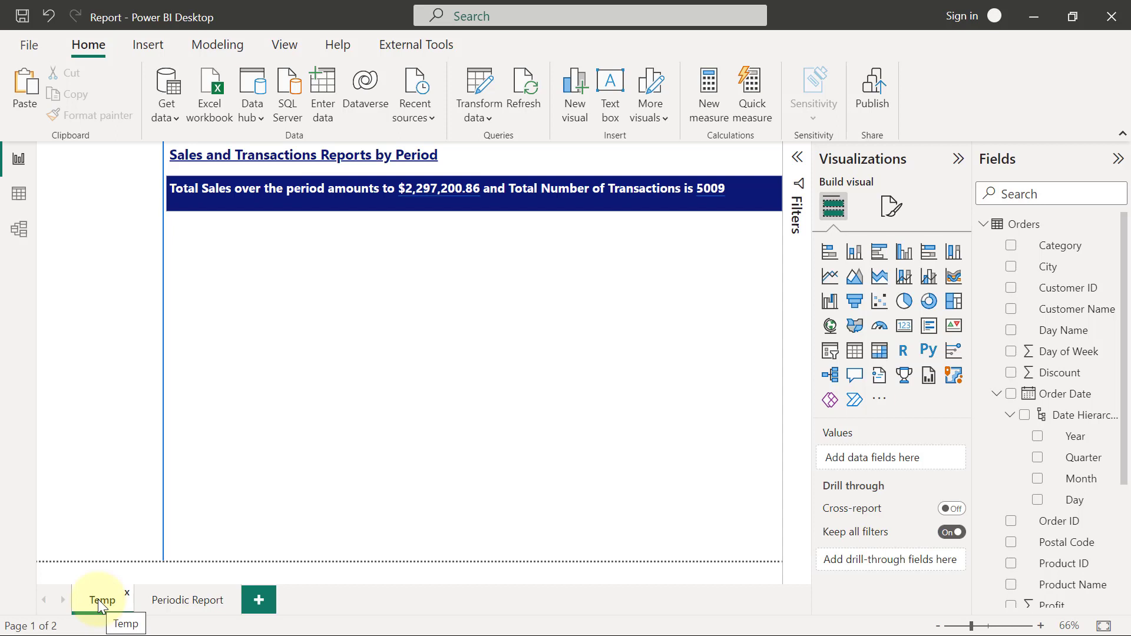
right_click(98, 599)
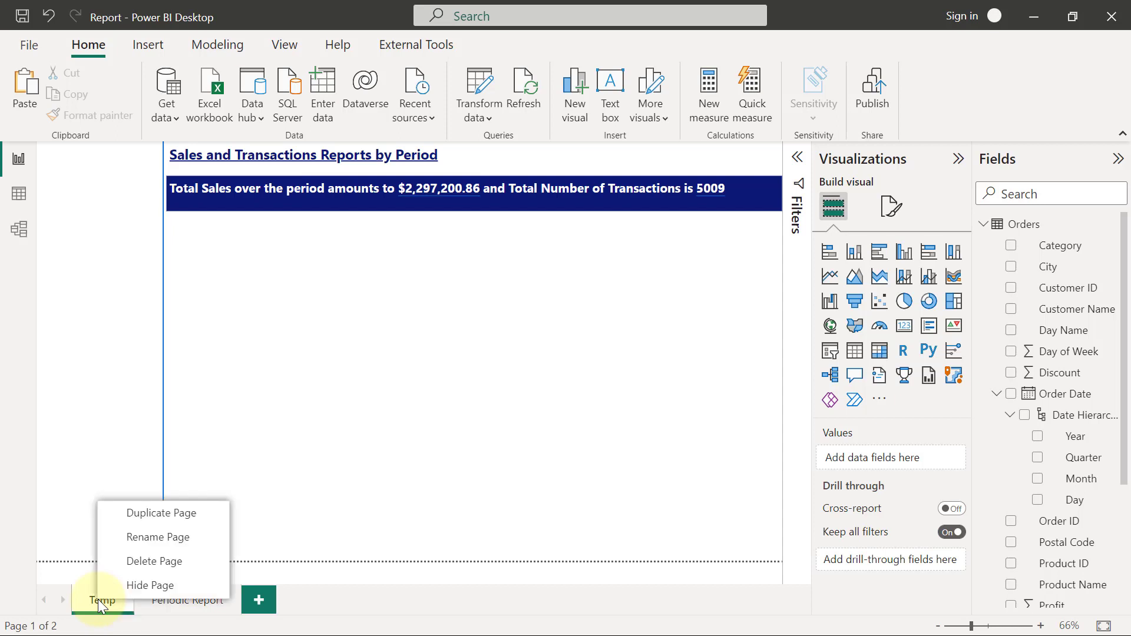
click(163, 525)
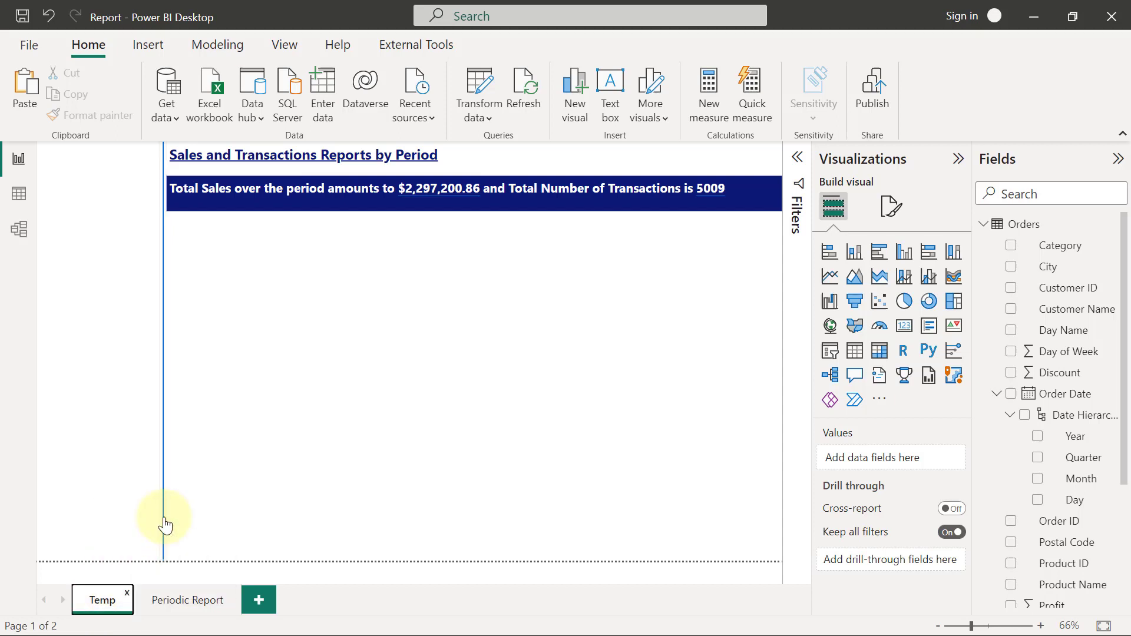
double_click(289, 601)
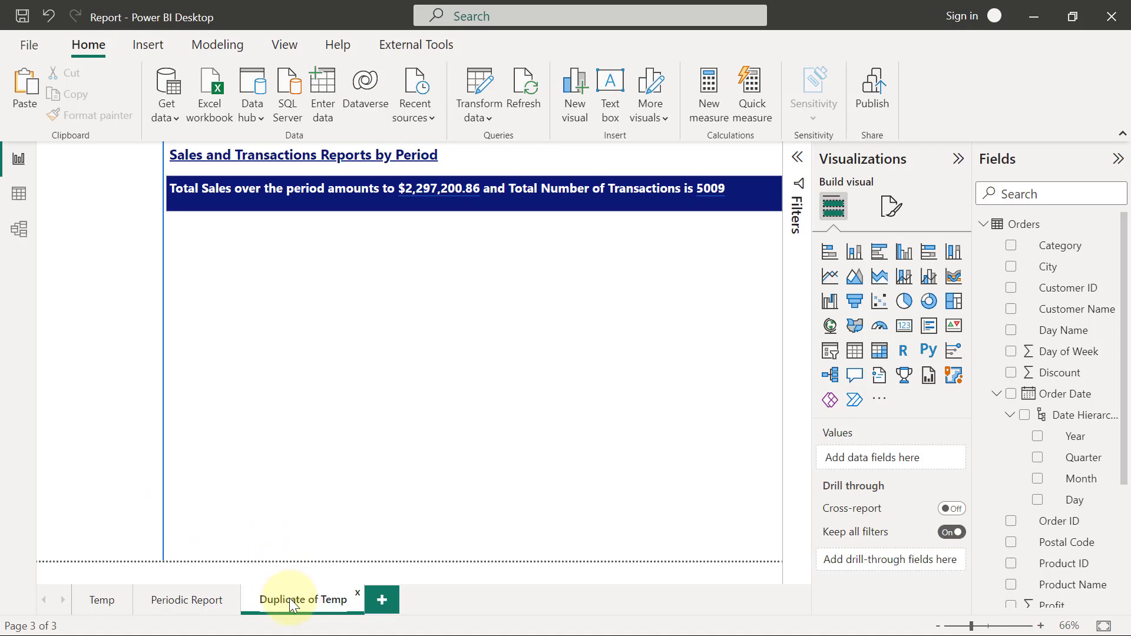
text(Locations Report)
key(Return)
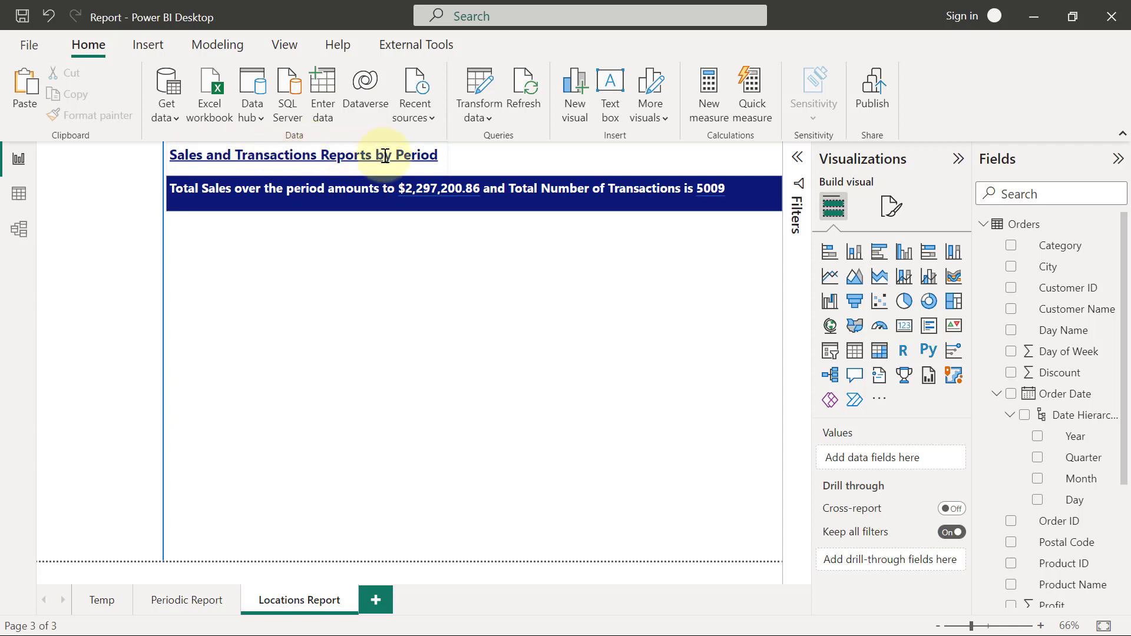
Replace 'Period' with 'Location' in the title and widen the box so it fits one line.
drag(398, 155, 438, 155)
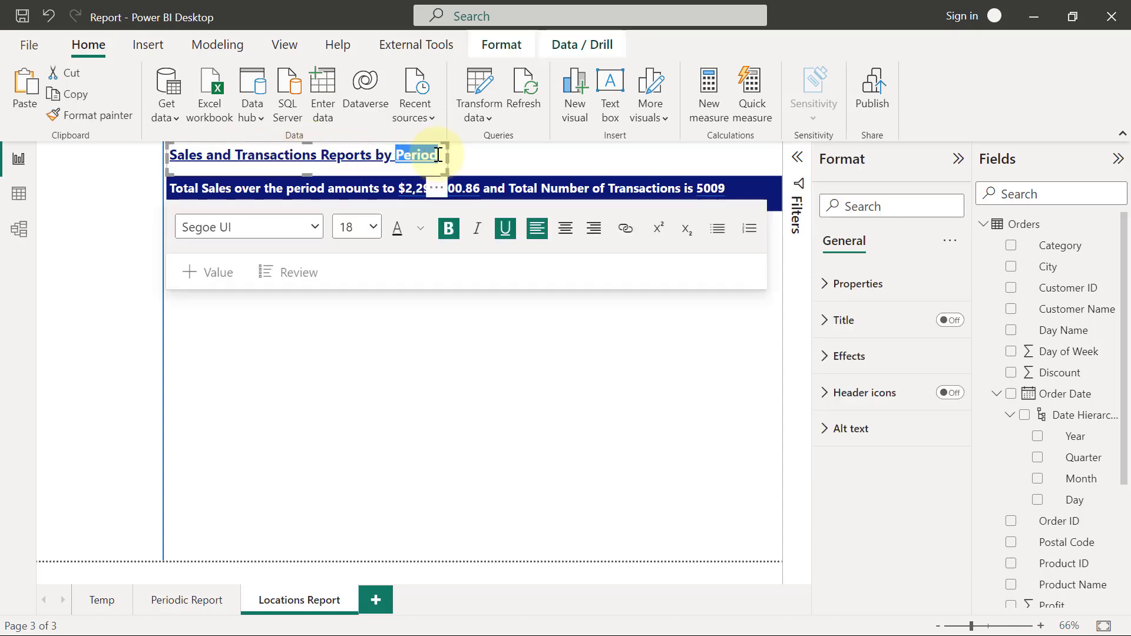
text(Location)
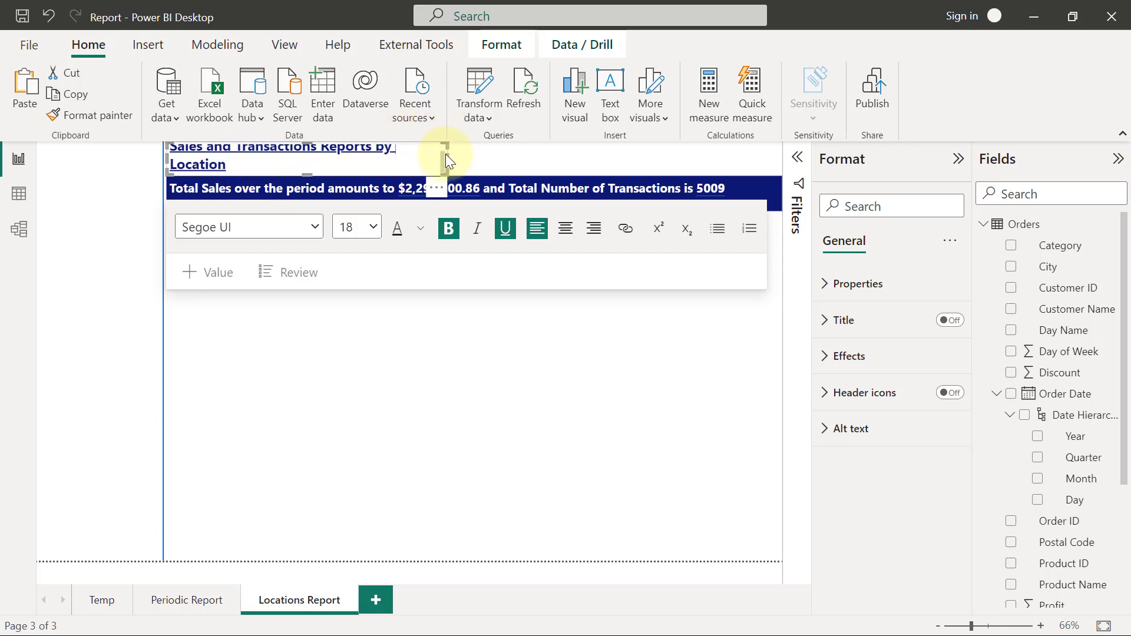
drag(446, 154, 459, 154)
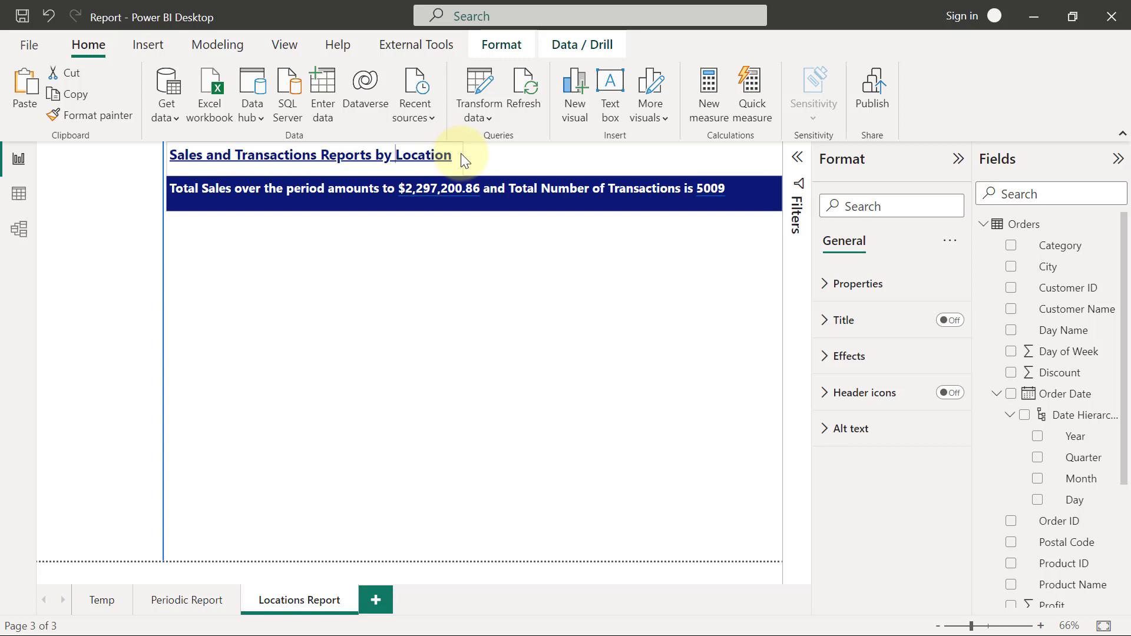
click(460, 153)
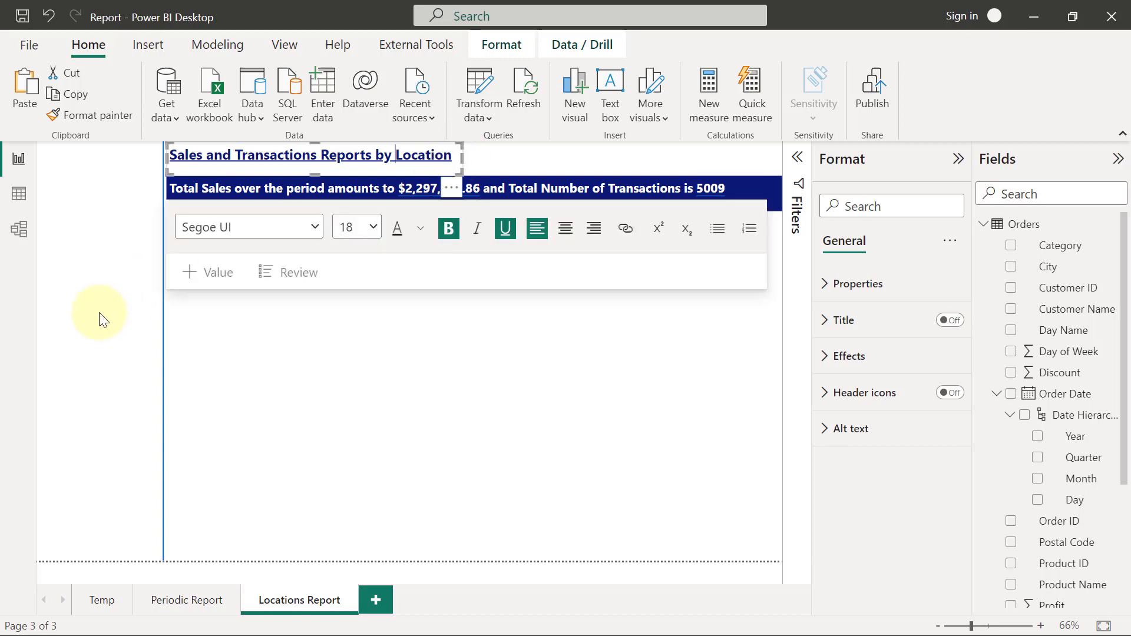
Filter the Periodic Report page's Region slicer to East, then return to Locations Report.
click(100, 342)
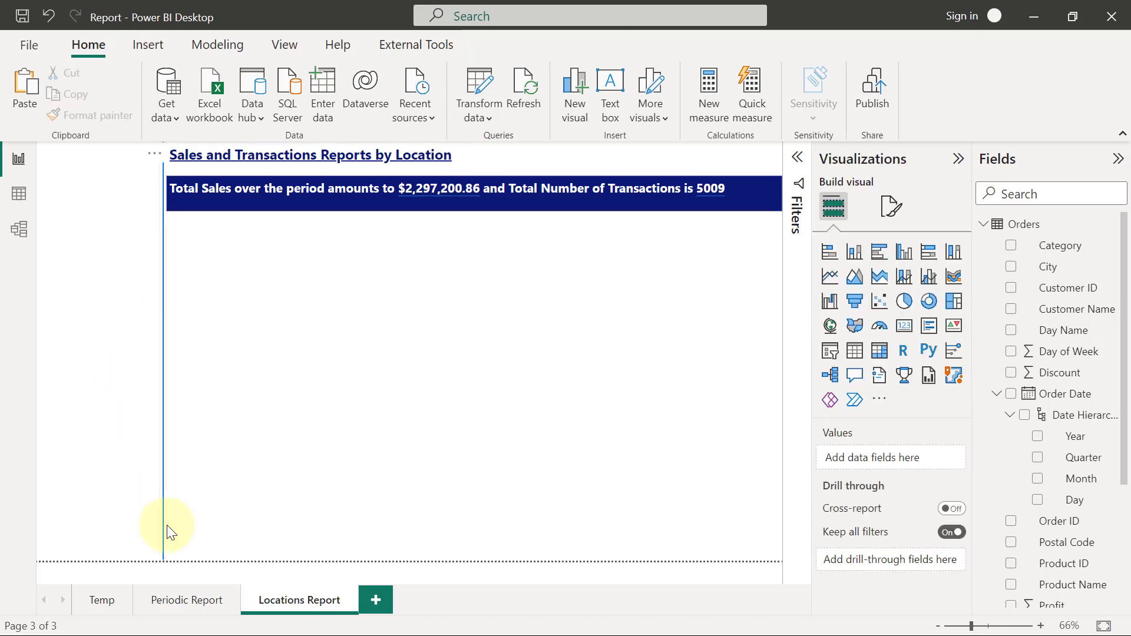
click(175, 598)
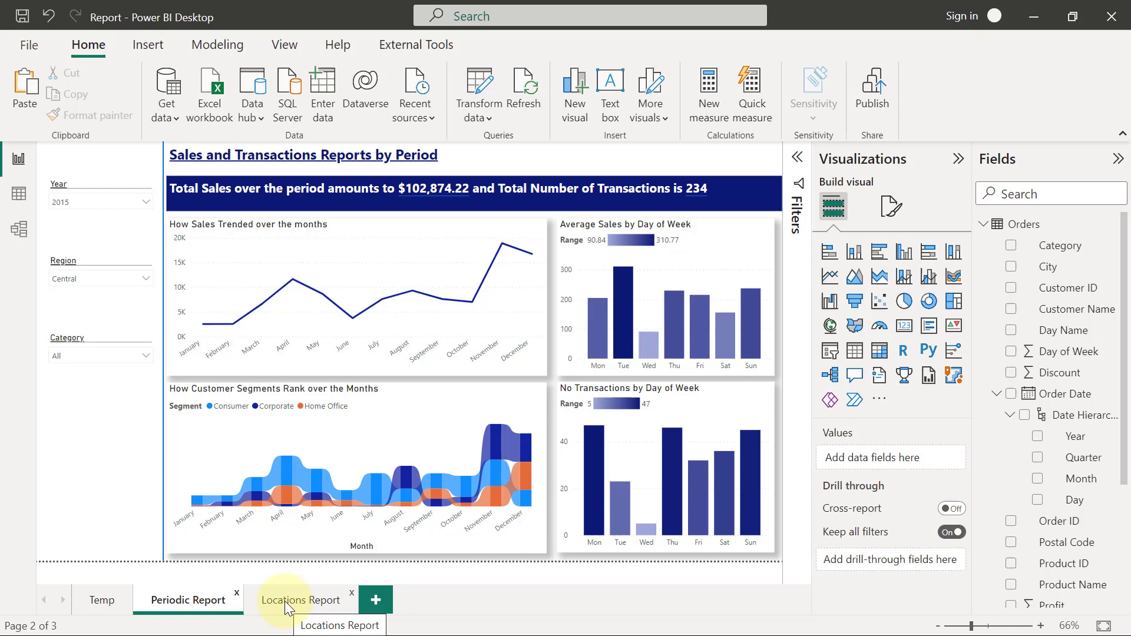
click(144, 278)
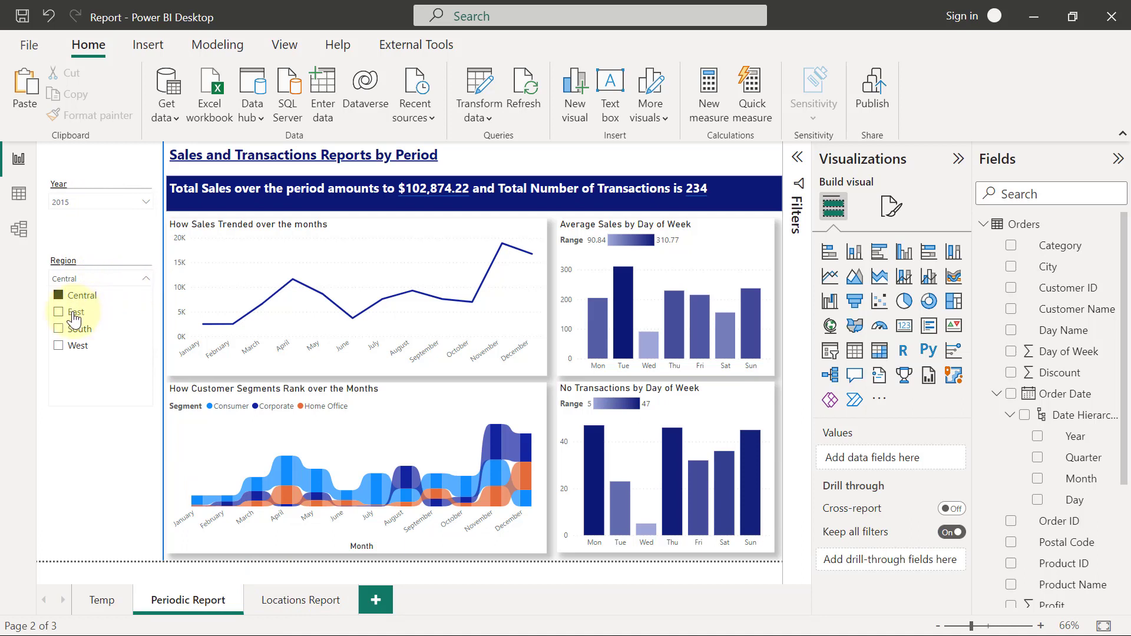
click(74, 316)
click(144, 279)
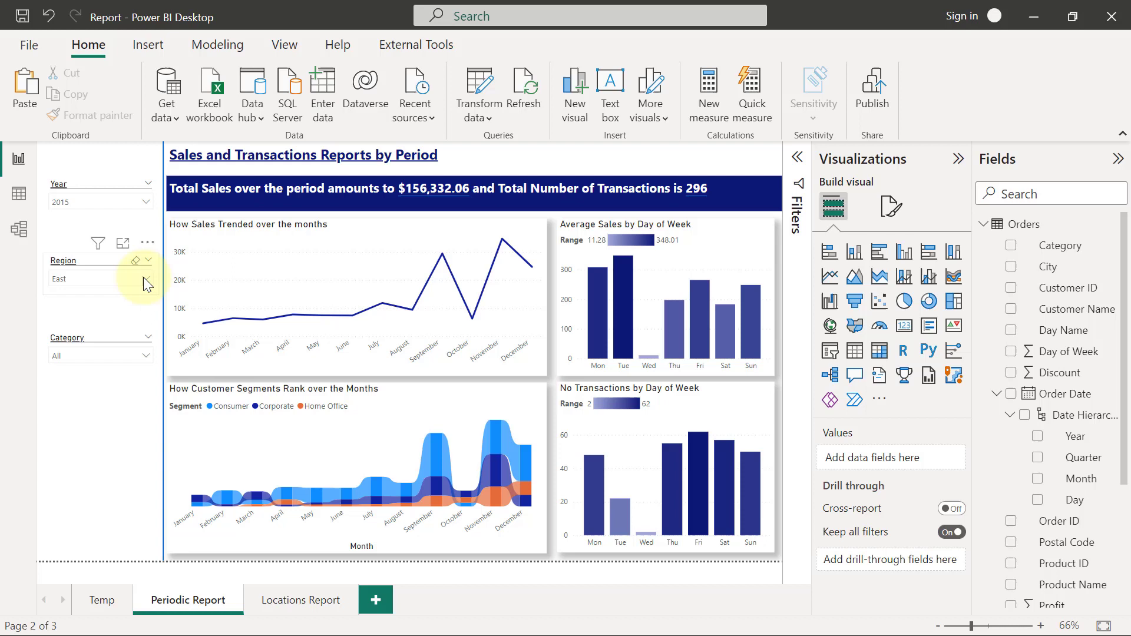
click(295, 602)
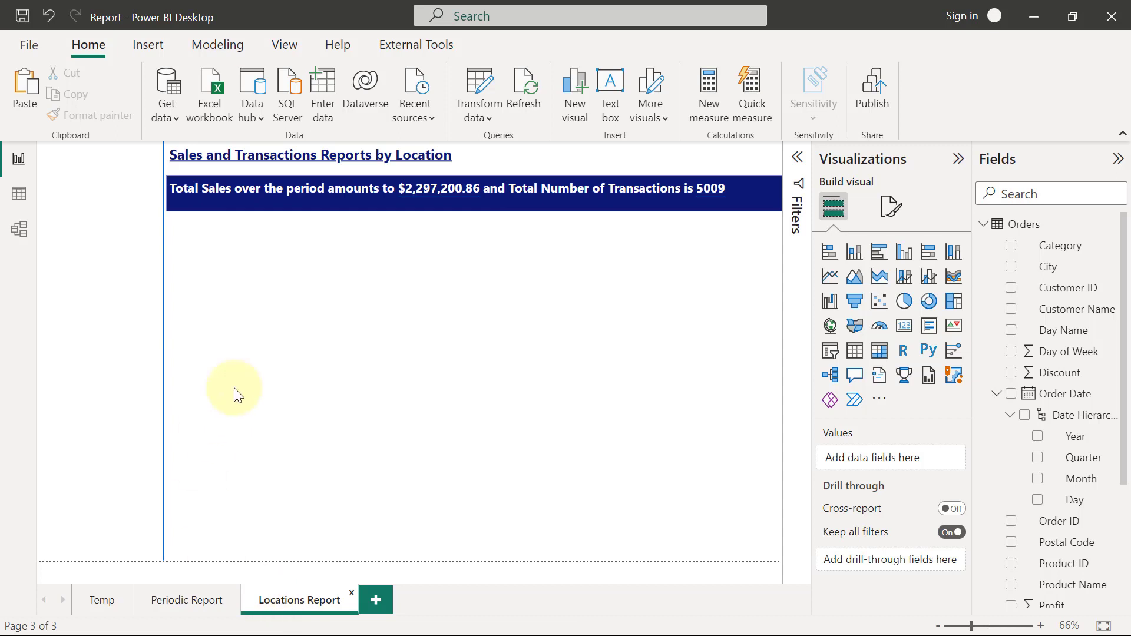
Go back to the Periodic Report page with its Year, Region and Category slicers.
click(188, 601)
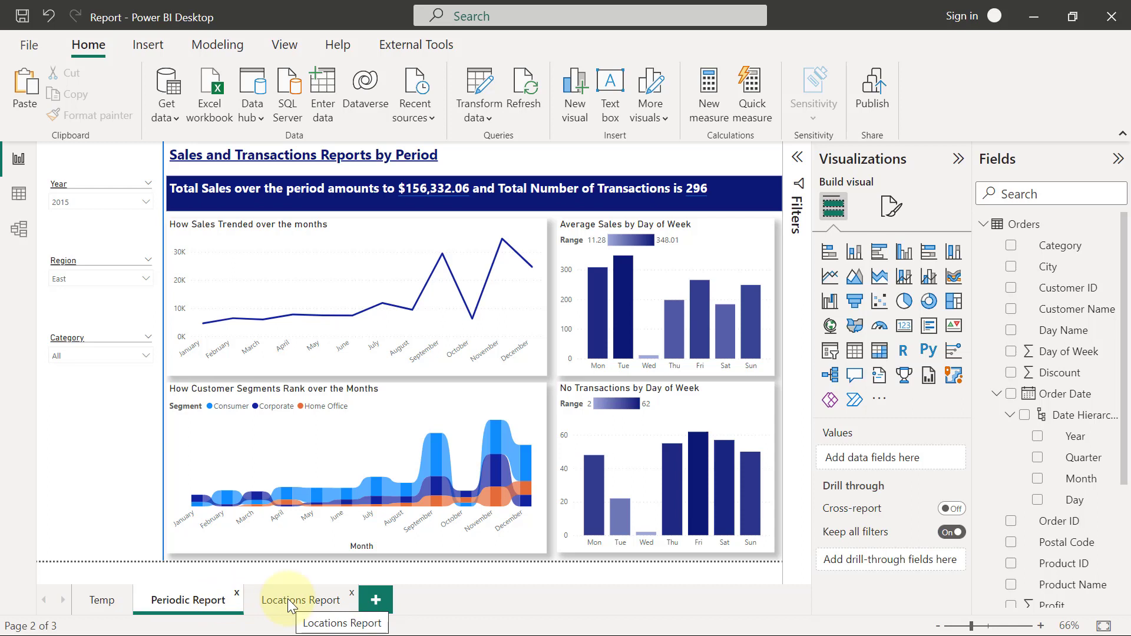
Copy the Year, Region and Category slicers from Periodic Report, then switch to Locations Report.
click(87, 192)
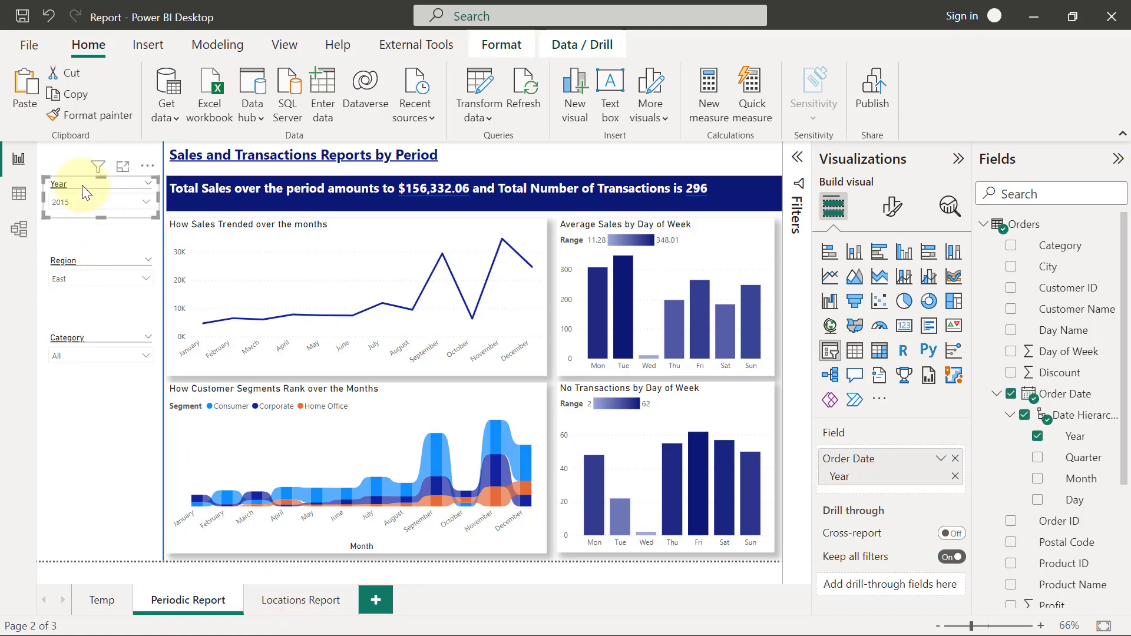
click(90, 258)
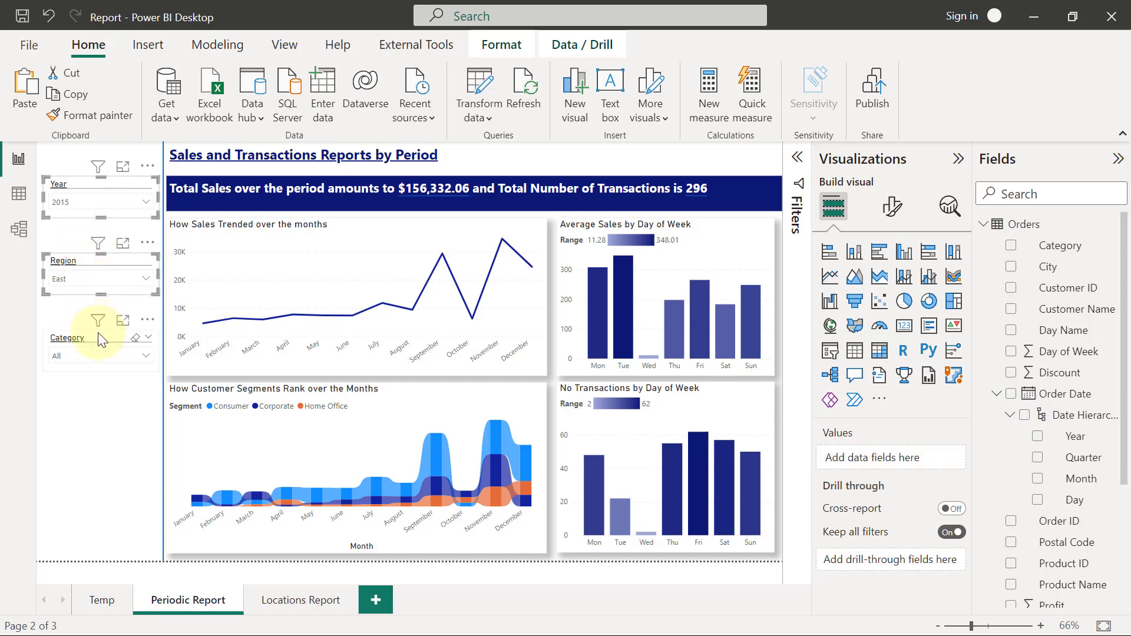
click(99, 332)
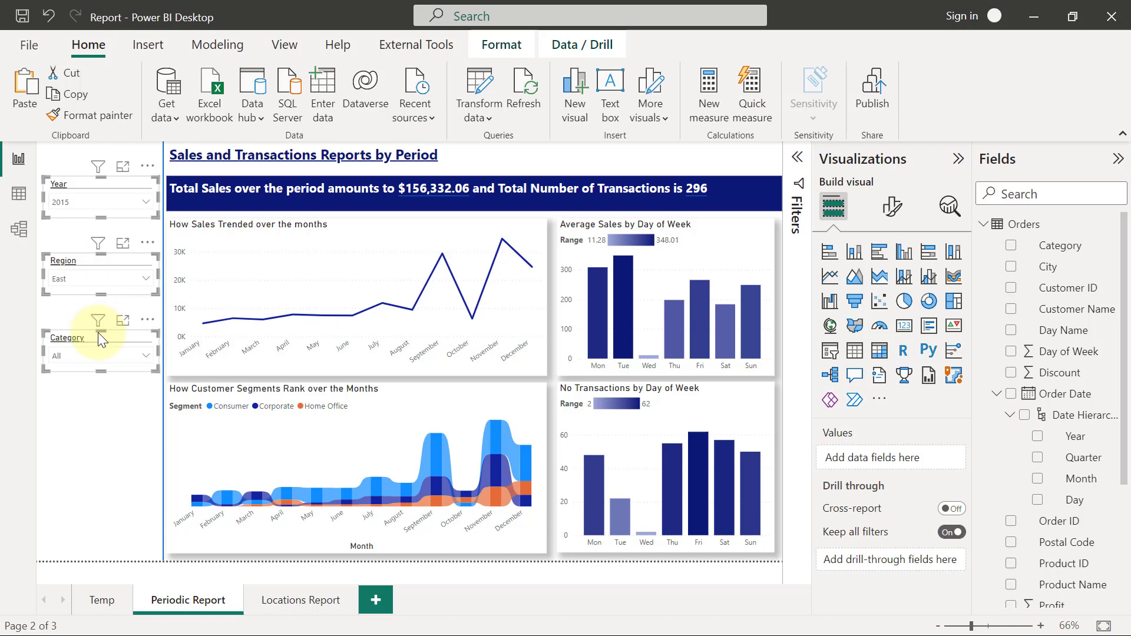
click(293, 600)
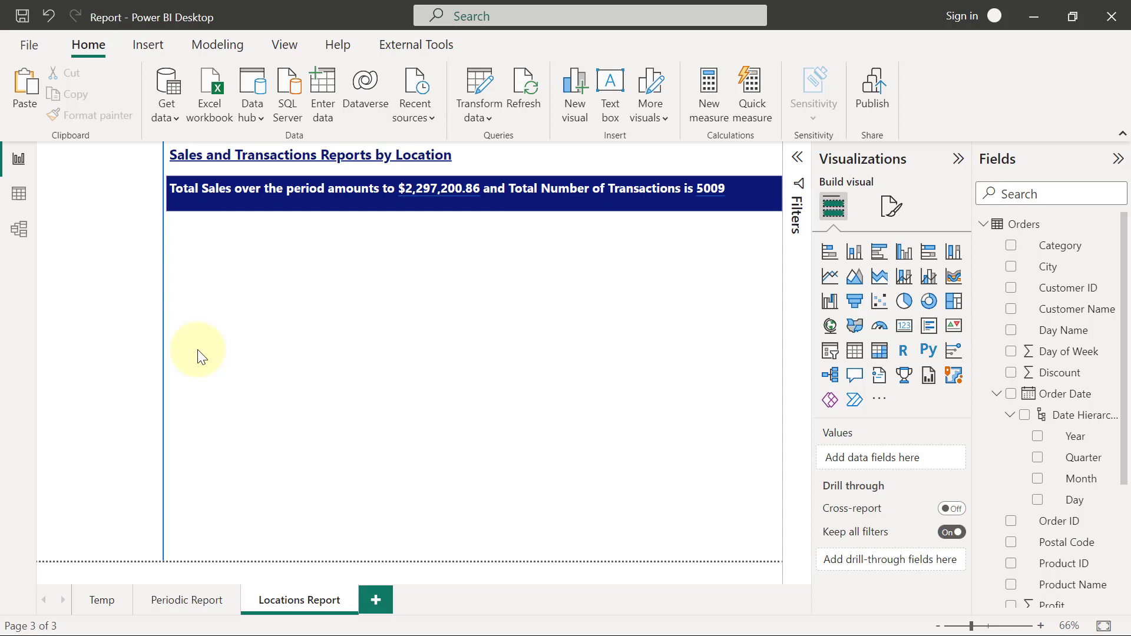
Paste the three slicers onto Locations Report, synced with the Periodic Report originals.
key(ctrl+v)
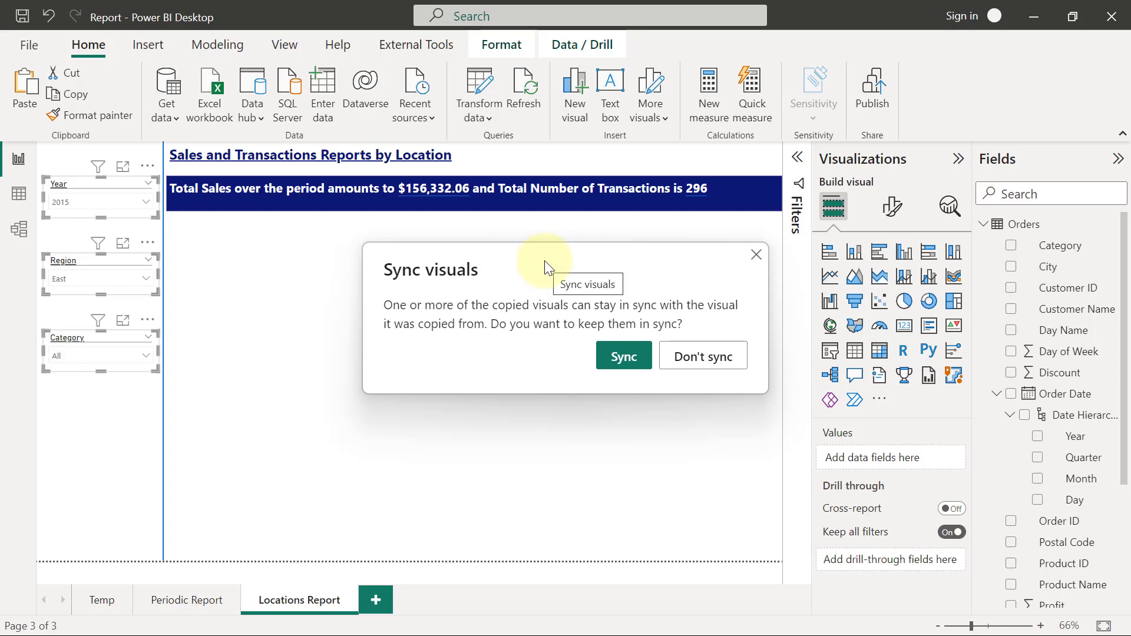
click(614, 358)
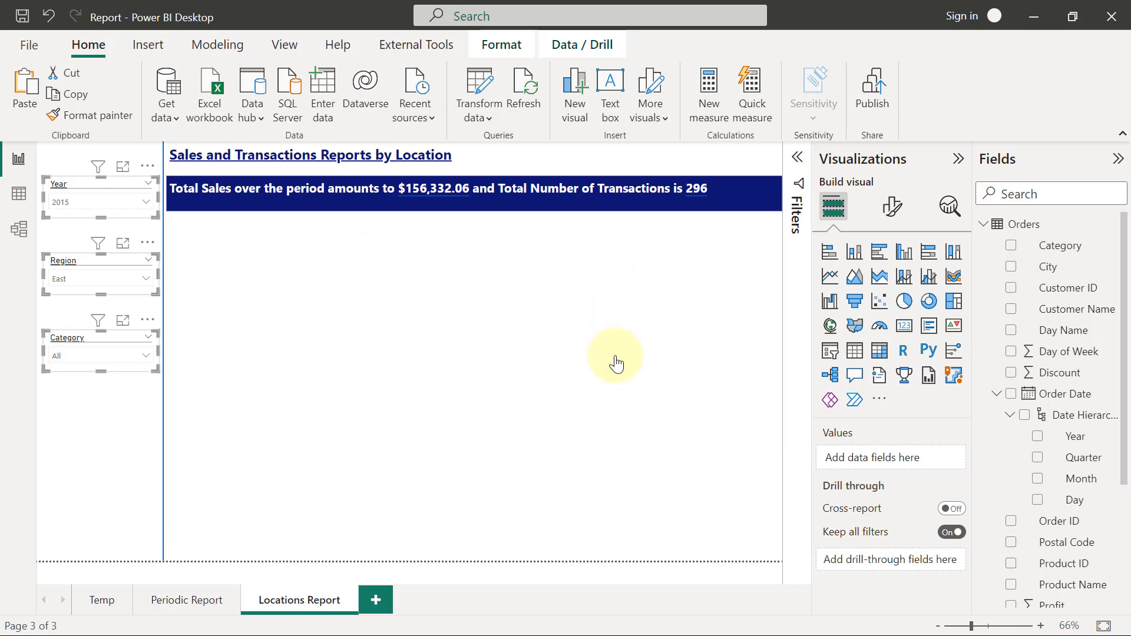
click(129, 411)
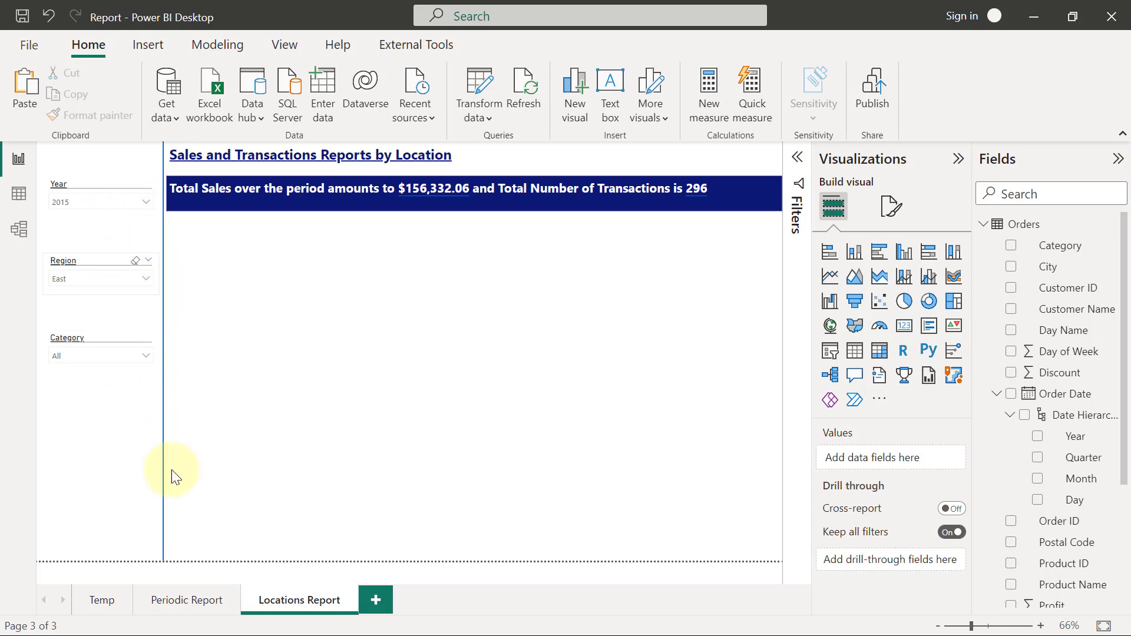
Visit Temp, return to Periodic Report, and bring up the View ribbon.
click(177, 607)
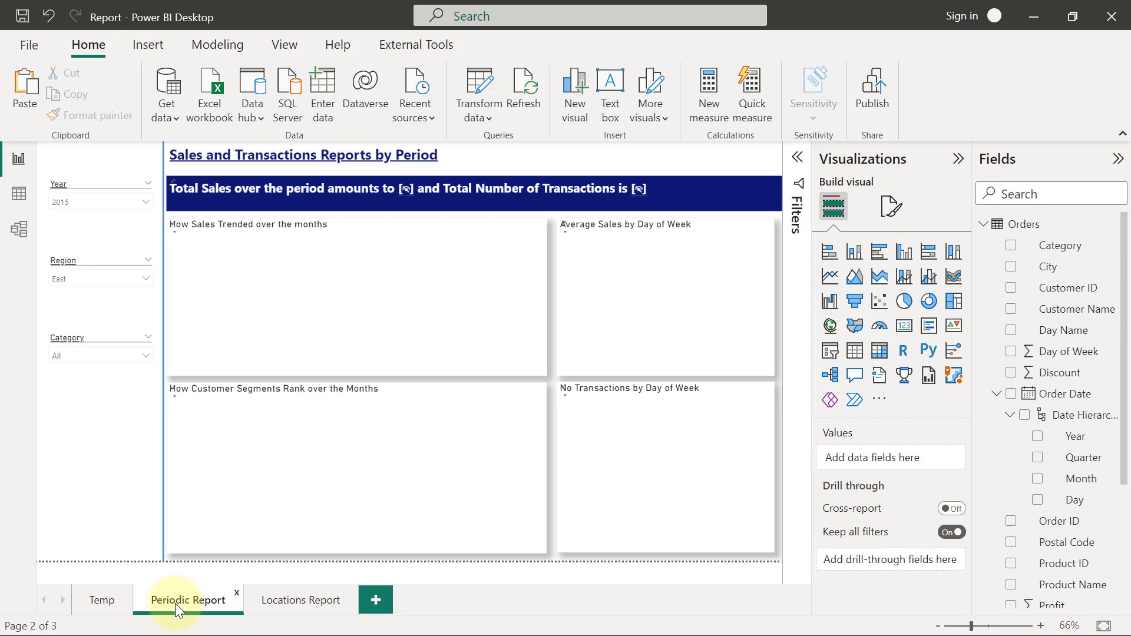
click(100, 602)
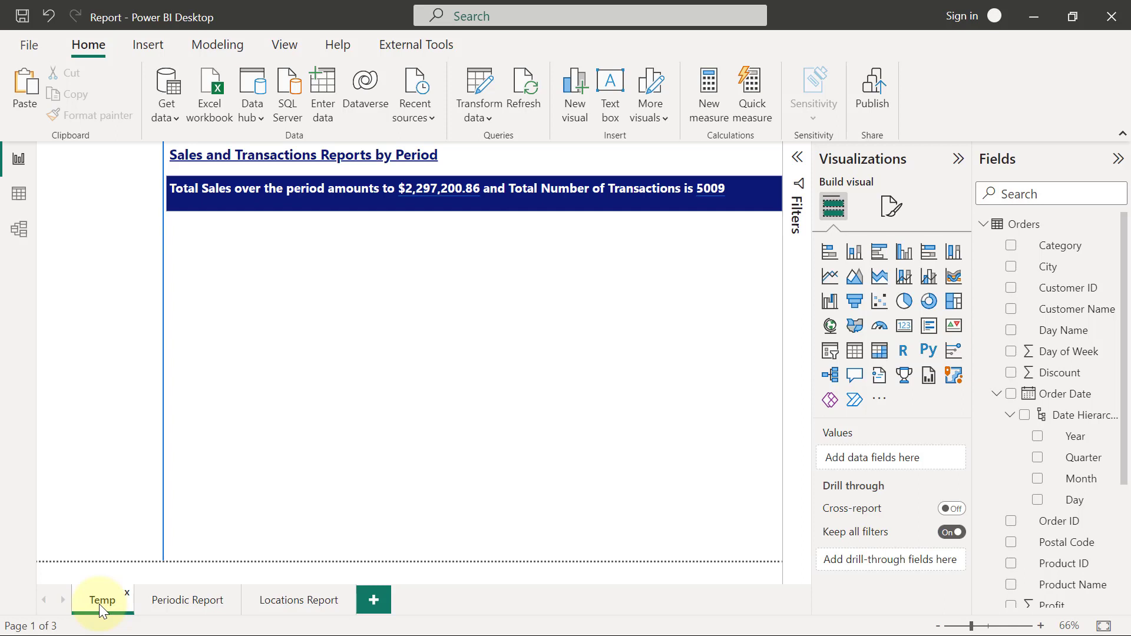
click(178, 602)
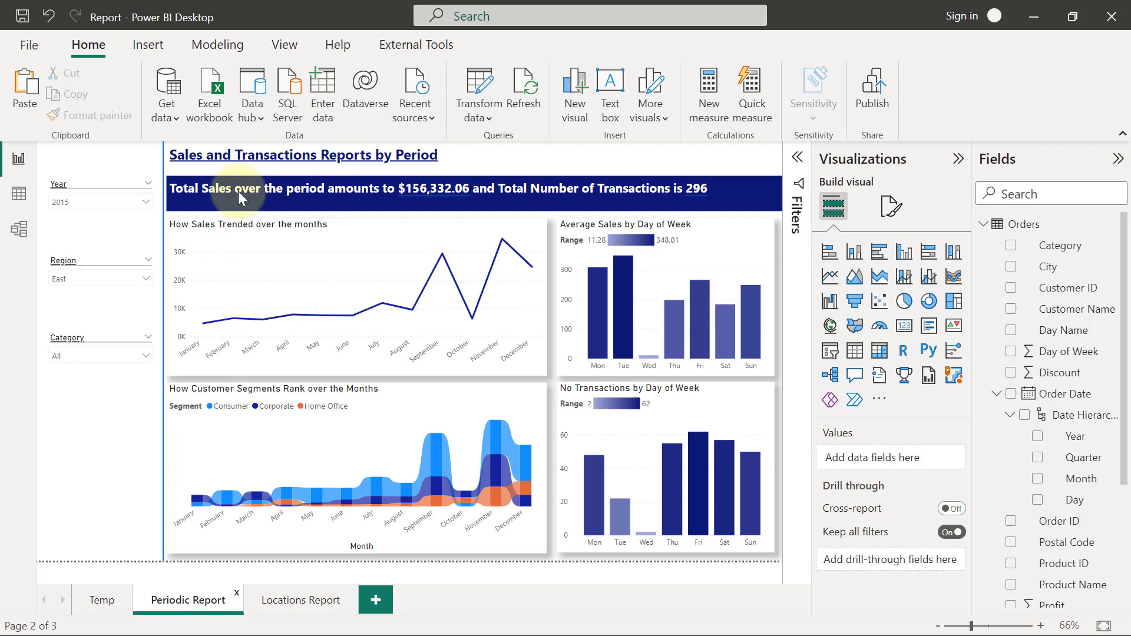
click(284, 44)
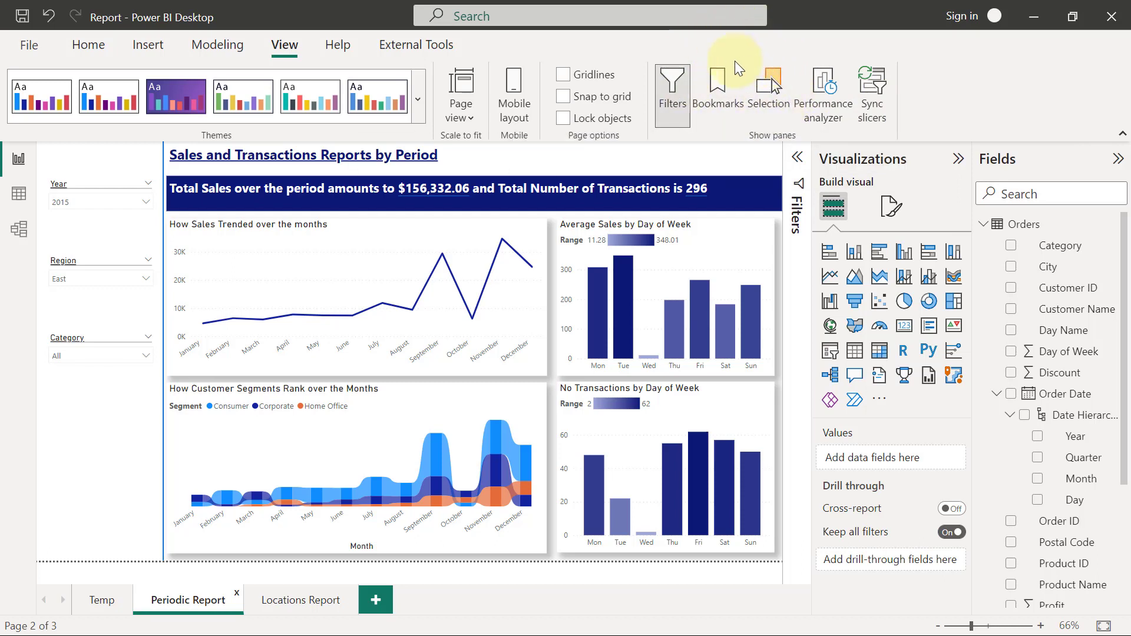
Show the Sync slicers pane for the Year slicer across Temp, Periodic Report and Locations Report.
click(871, 88)
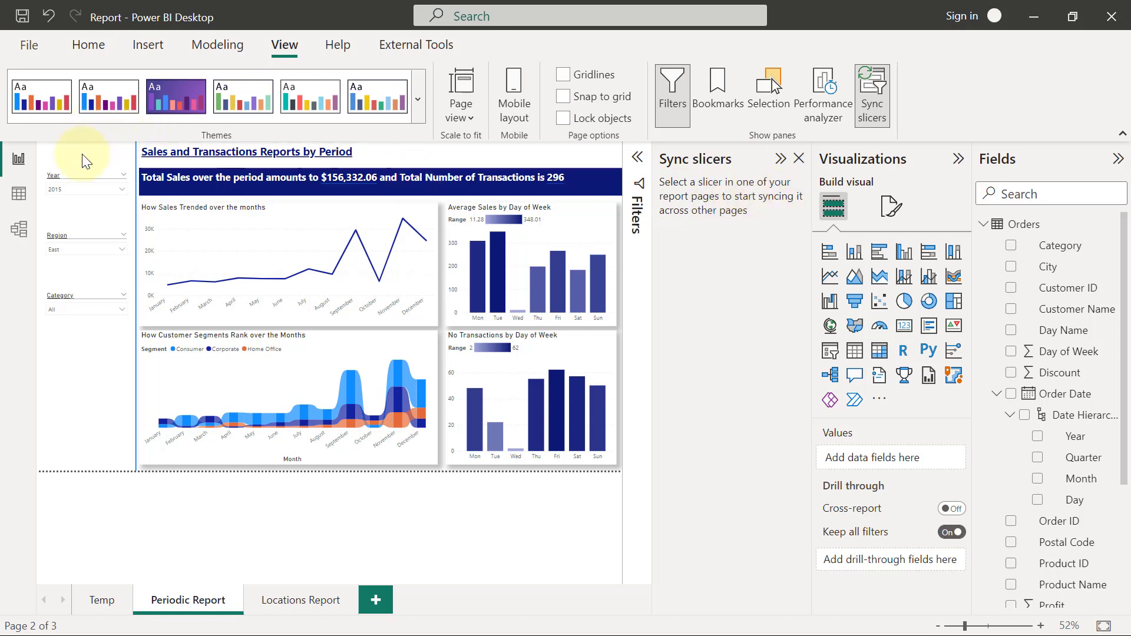
click(67, 172)
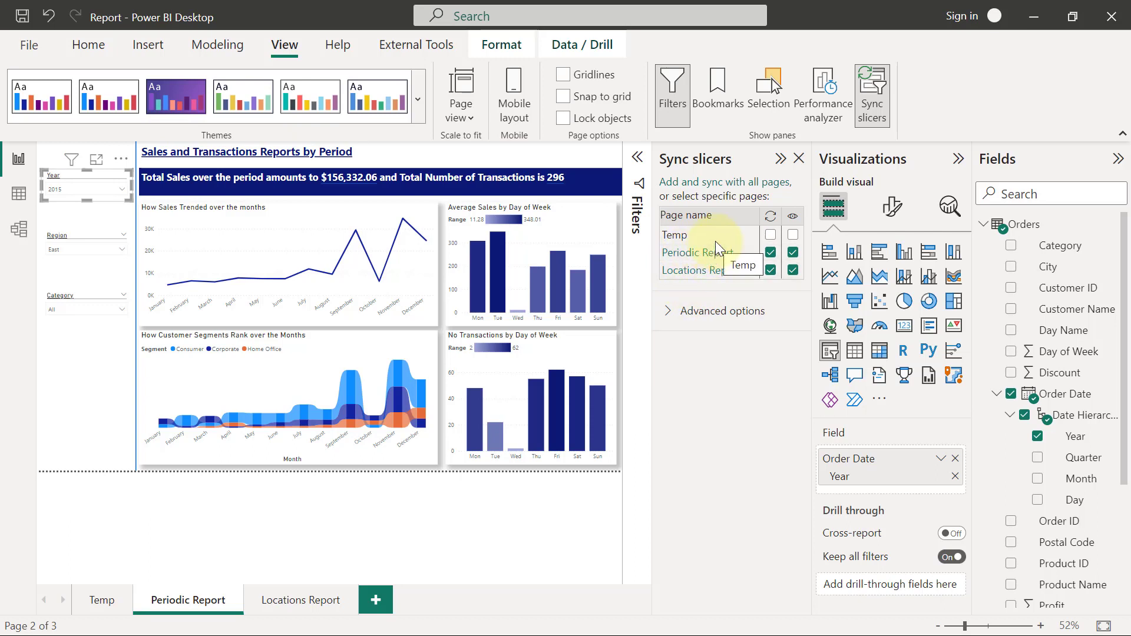
Show the Year slicer unsynced on Temp, set it to 2014 there, and return to Periodic Report.
click(793, 236)
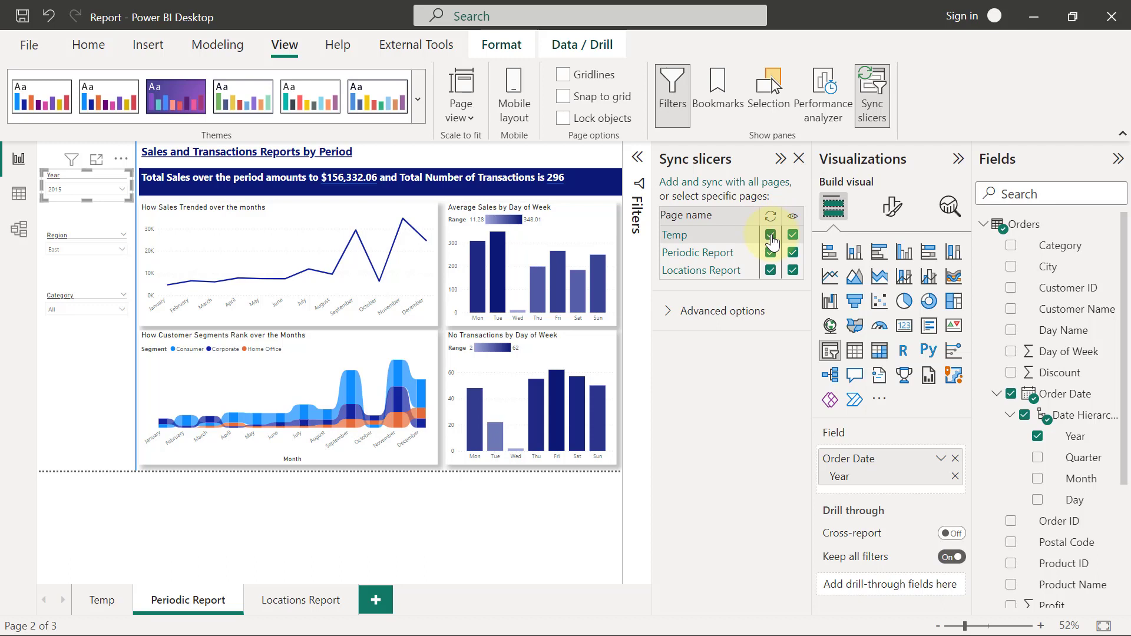
click(771, 237)
click(102, 600)
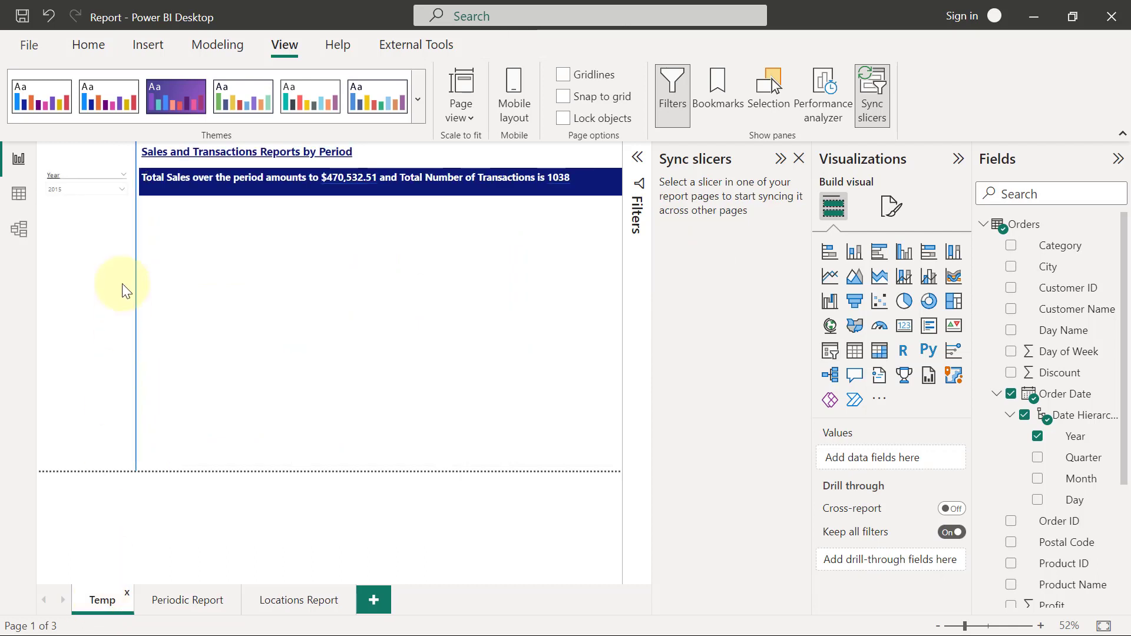
click(119, 189)
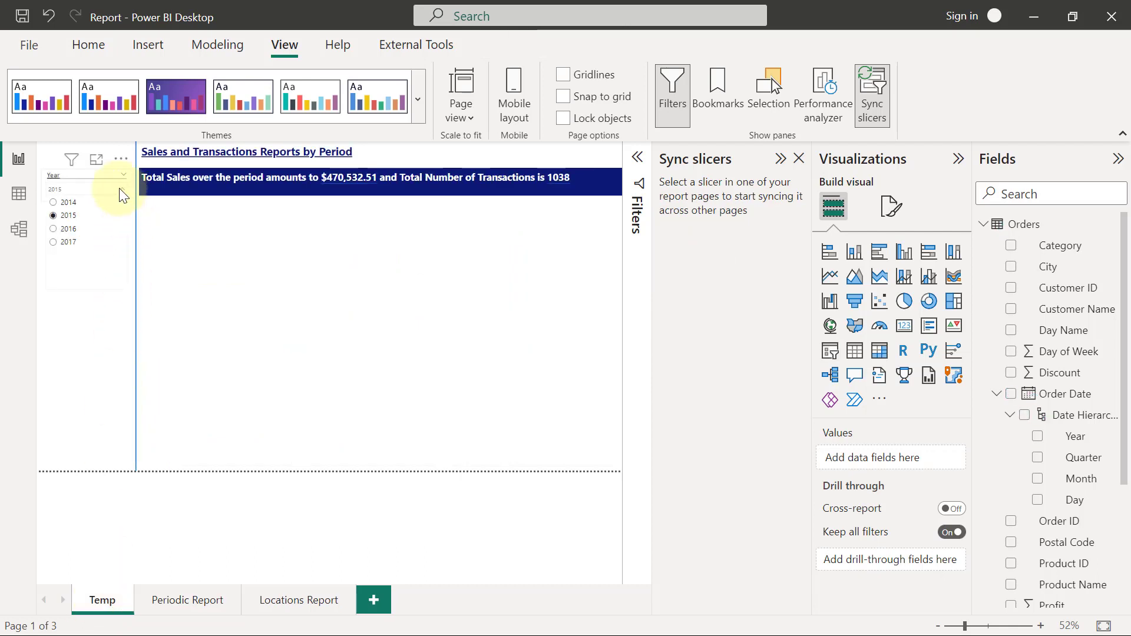
click(72, 208)
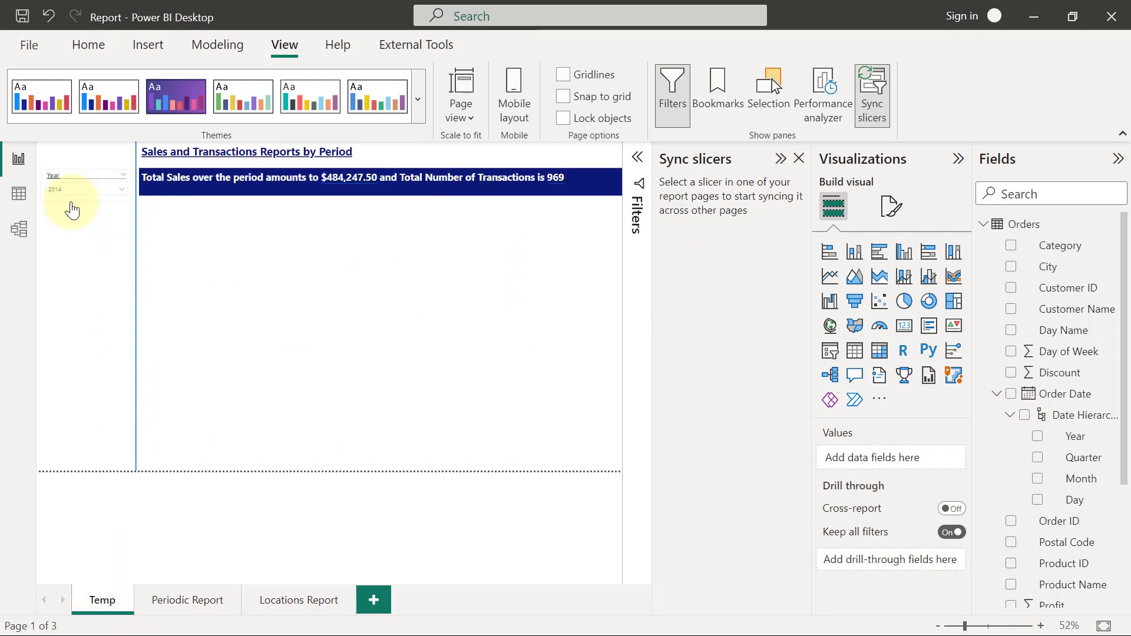
click(192, 601)
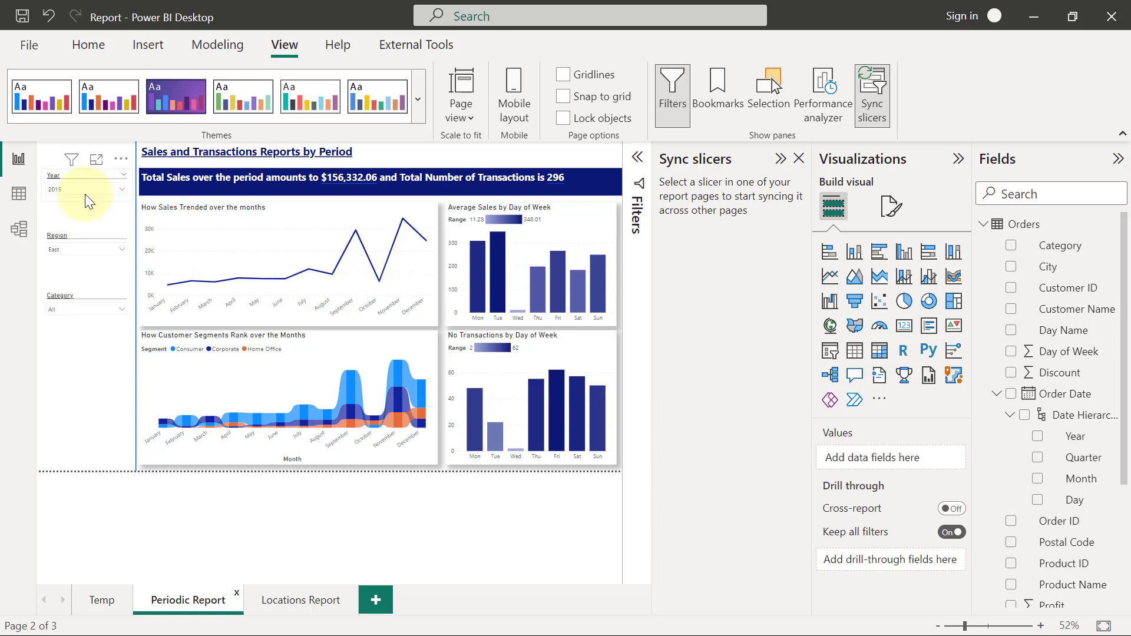
Sync Temp's Year slicer, set it to 2017, and confirm Periodic Report and Locations Report follow.
click(77, 175)
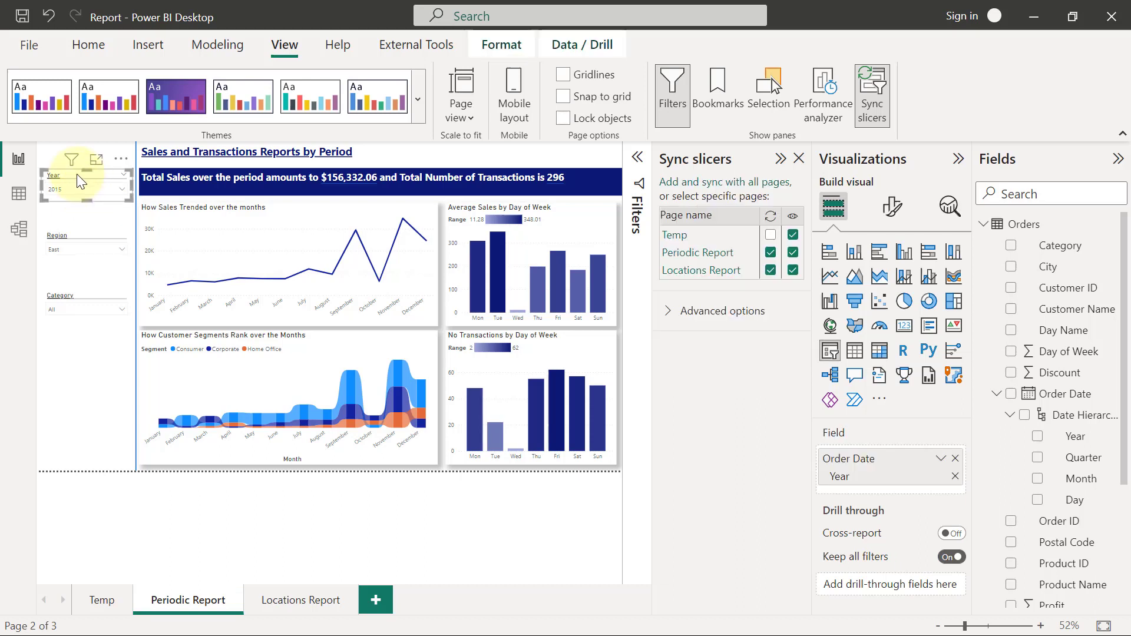
click(771, 236)
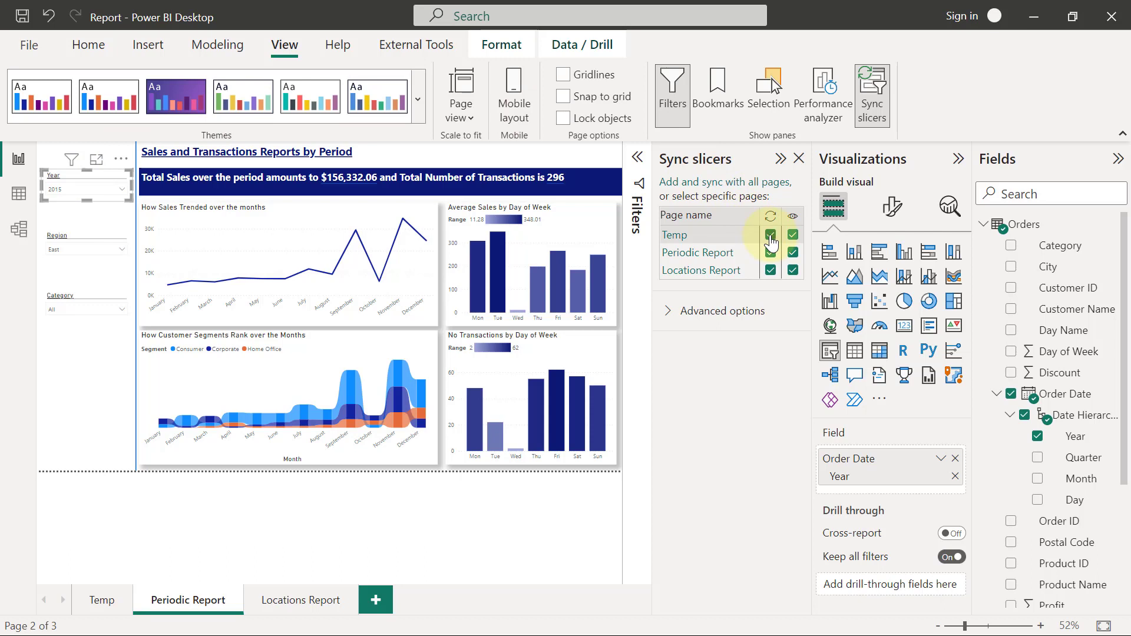
click(97, 602)
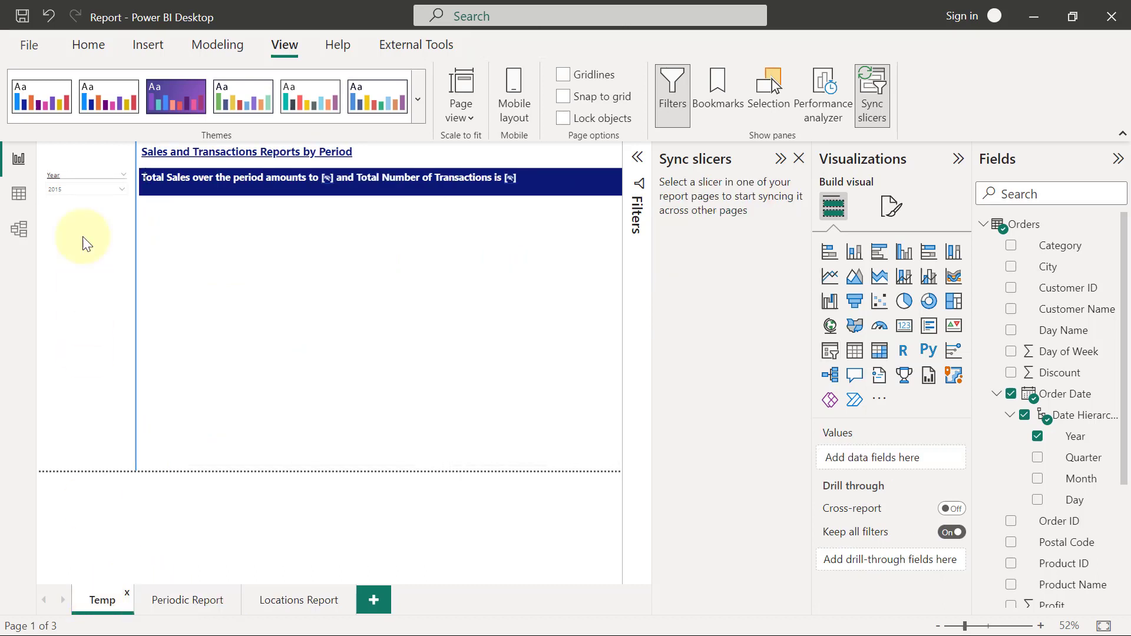
click(120, 189)
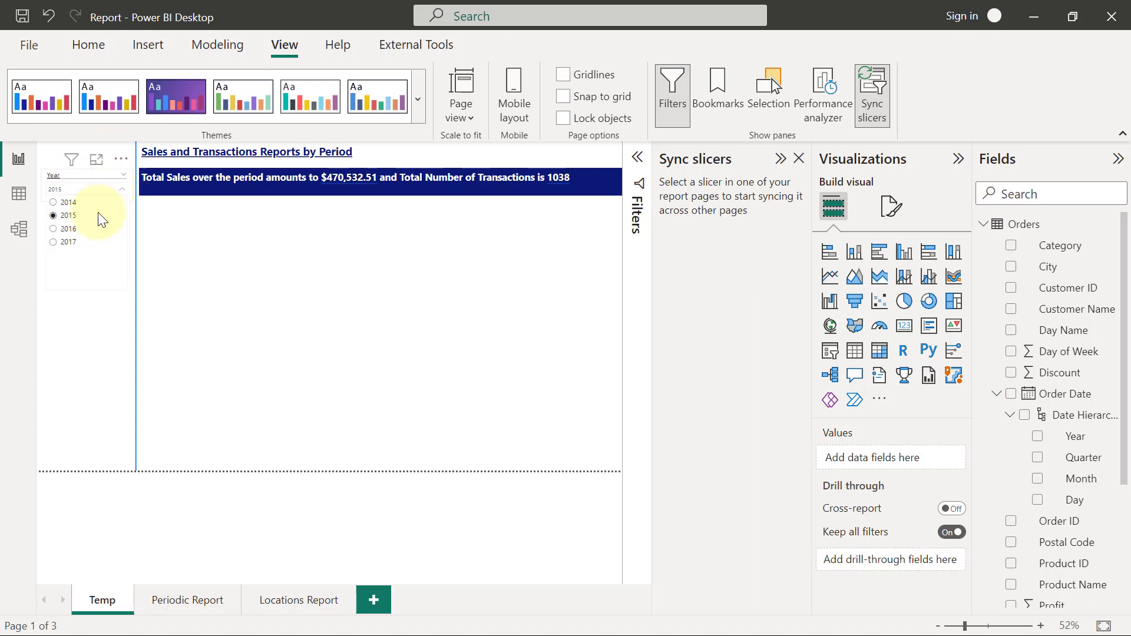
click(69, 243)
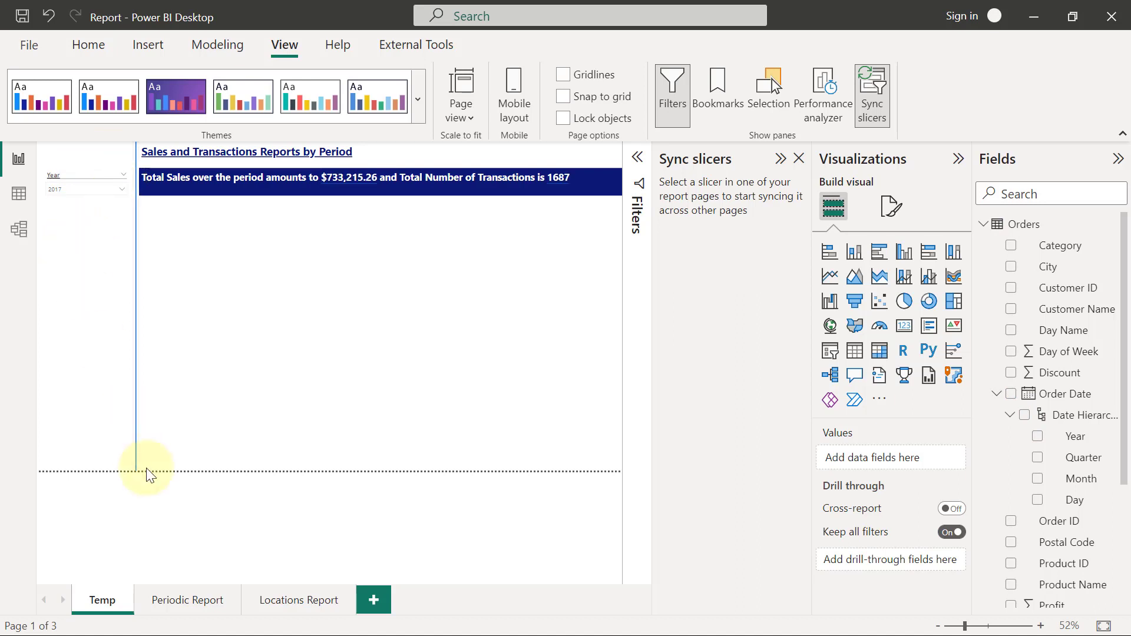
click(185, 601)
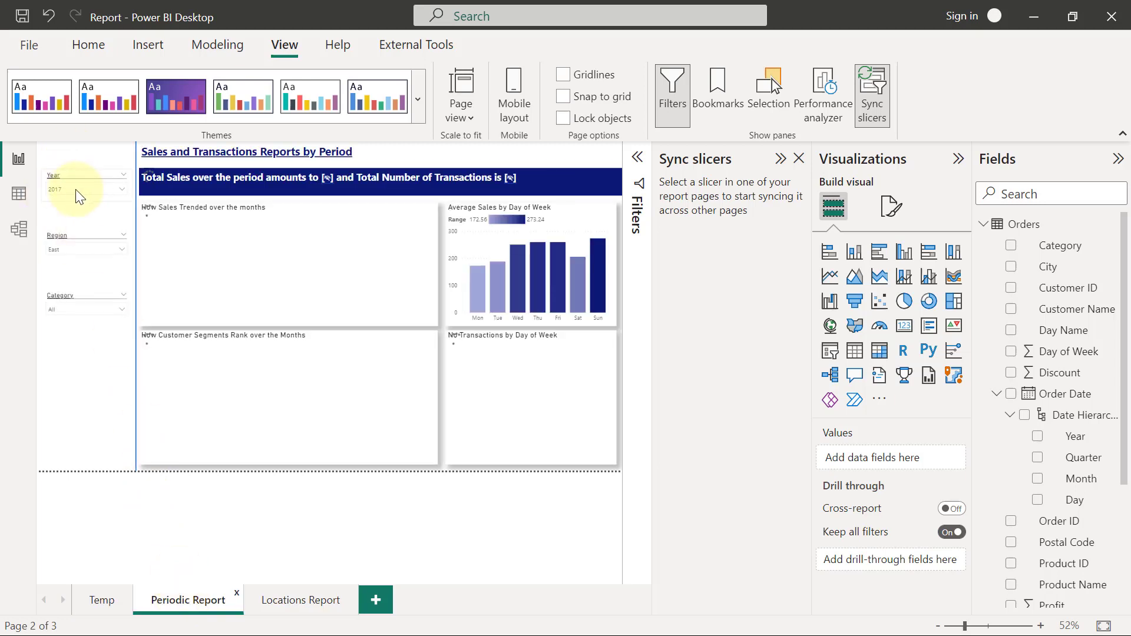
click(295, 597)
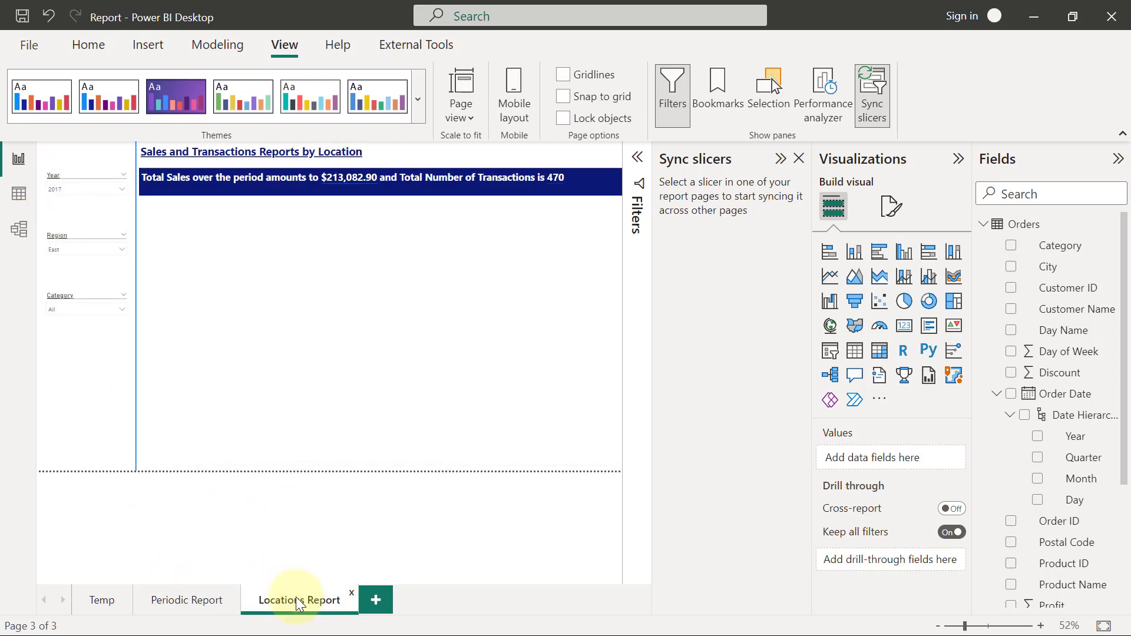